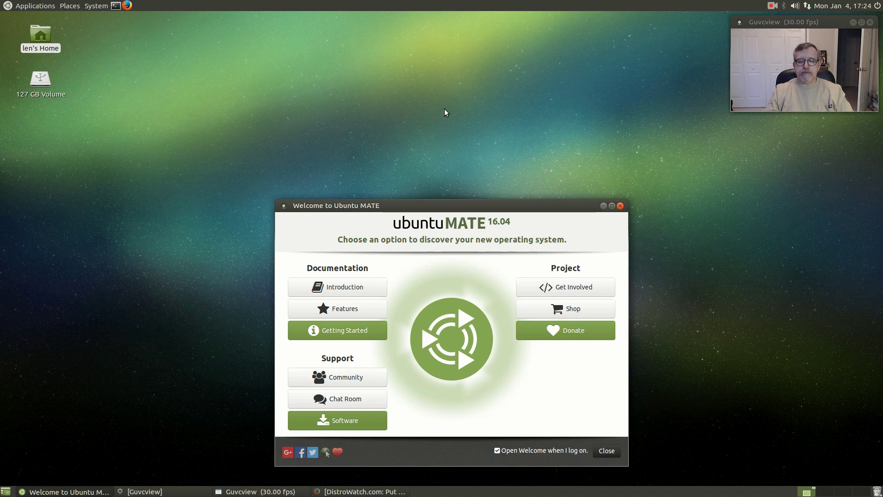
Step: Bring back the DistroWatch browser, then minimize it to reveal the Welcome window
left_click(201, 97)
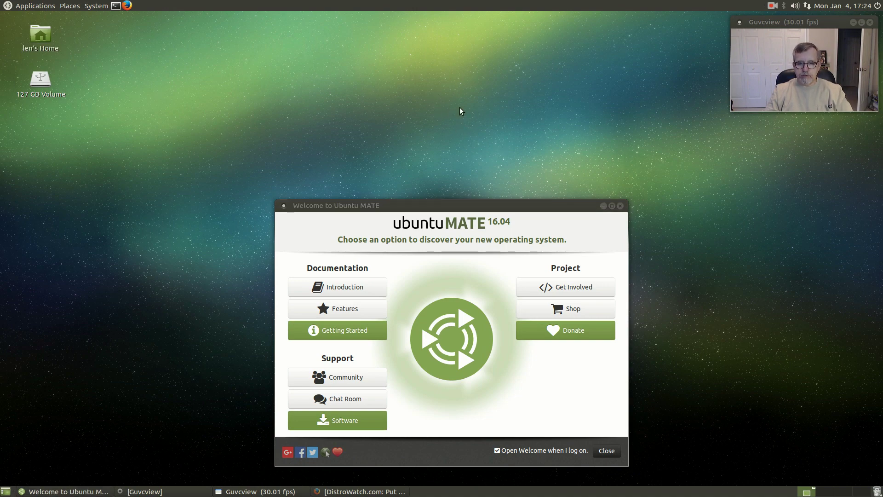
left_click(357, 491)
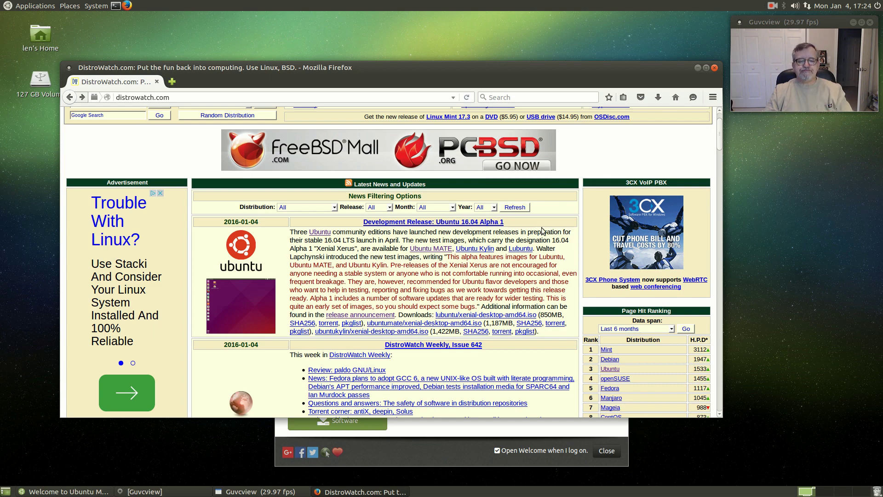
left_click(697, 68)
Step: Move the Welcome window near the top of the screen, then shift it left and down
left_click_drag(463, 203, 456, 110)
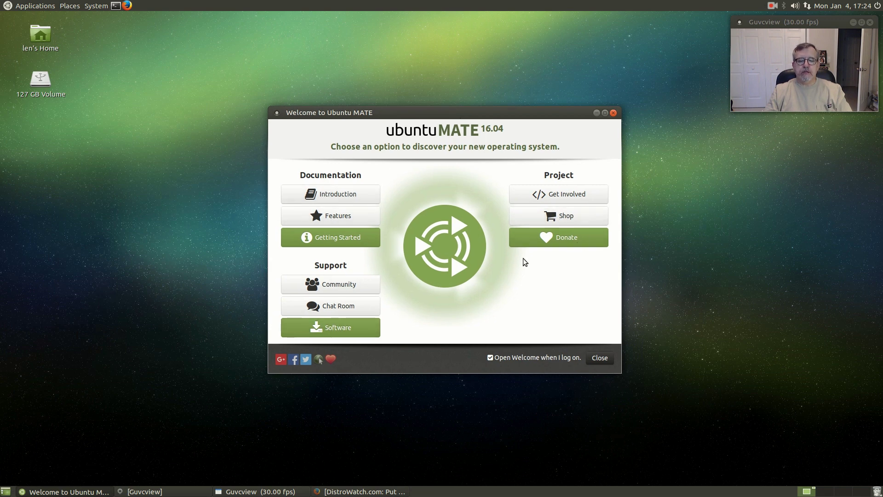
left_click_drag(449, 113, 528, 42)
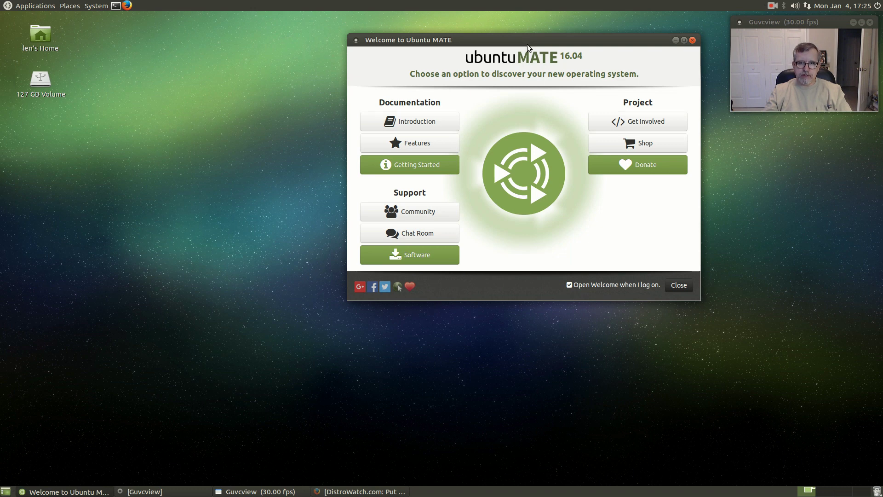
left_click_drag(530, 43, 503, 46)
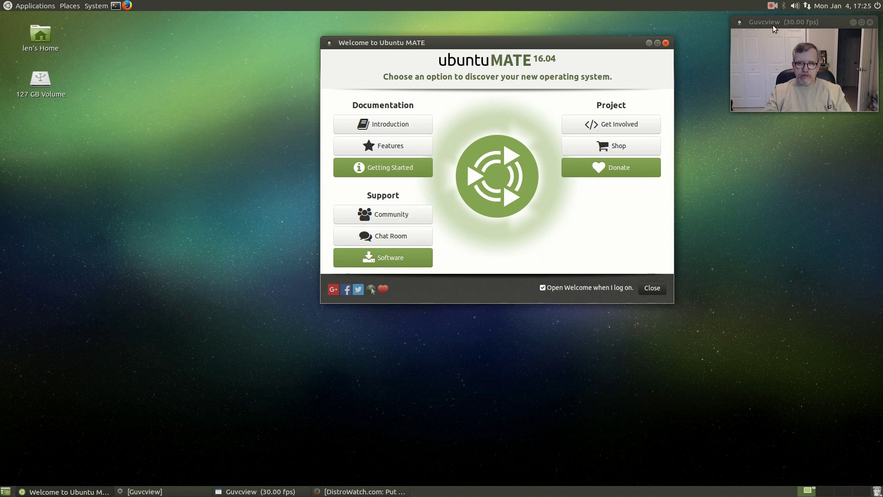
left_click_drag(518, 48, 462, 88)
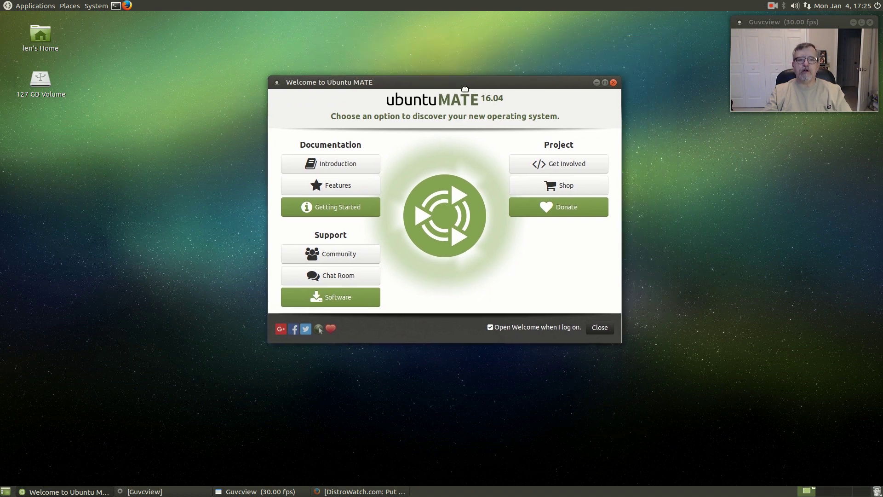
Step: Read the Features page from 'Modern and Full-Featured' down to Mobile Integration, then return to the main menu
left_click(329, 195)
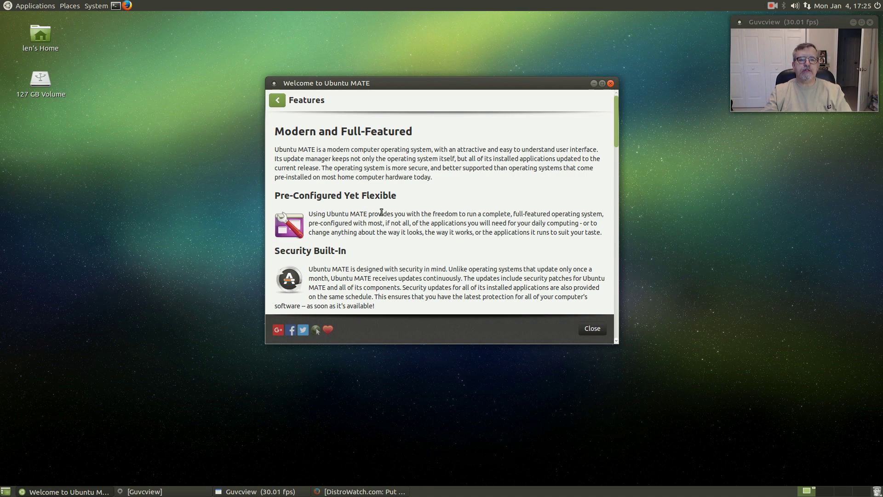
scroll(399, 221, "down", 5)
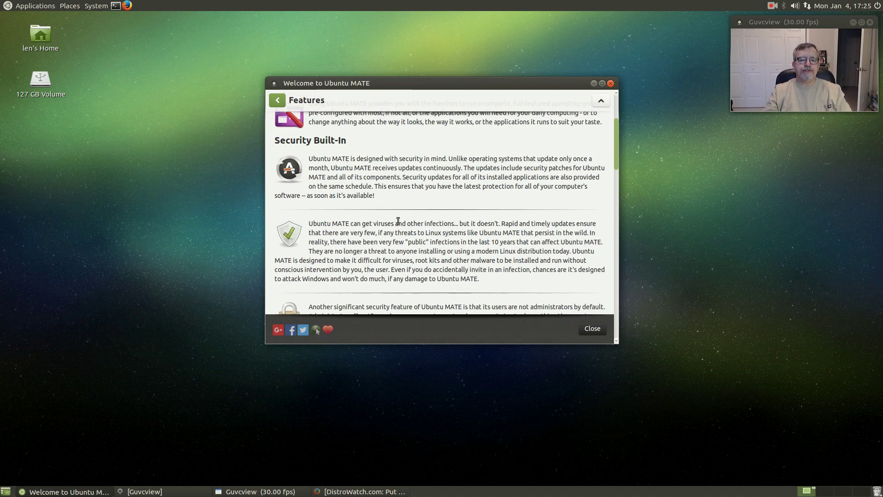
scroll(399, 224, "down", 6)
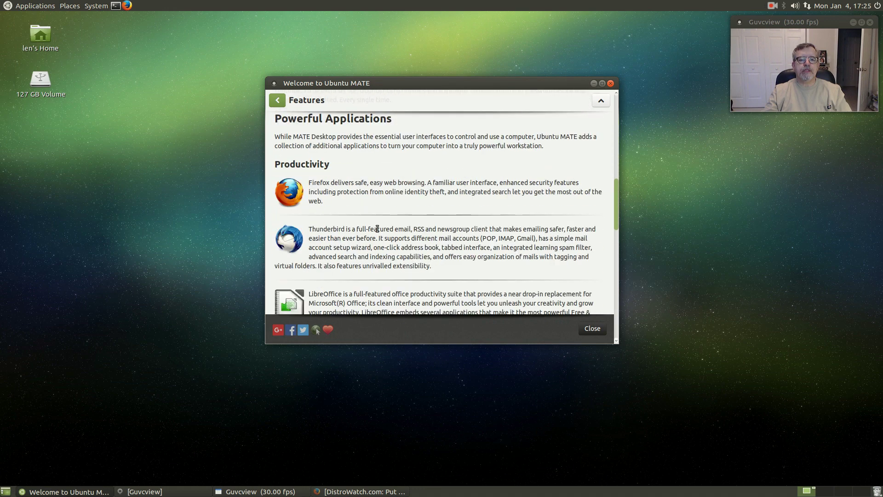
scroll(338, 206, "down", 2)
scroll(352, 193, "down", 2)
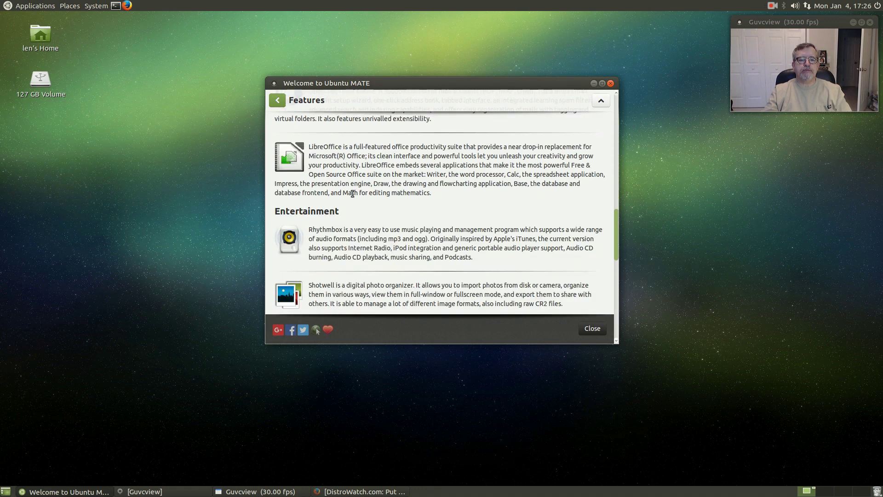
scroll(372, 187, "down", 2)
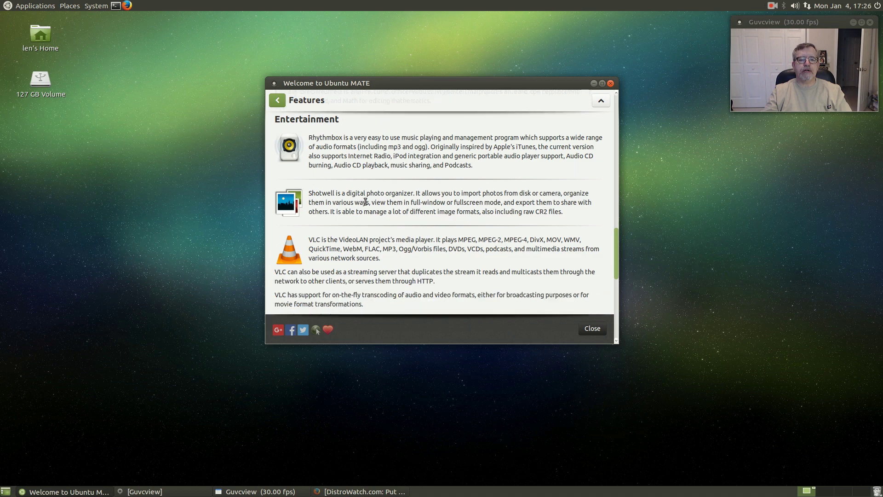
scroll(371, 193, "down", 1)
scroll(368, 169, "down", 2)
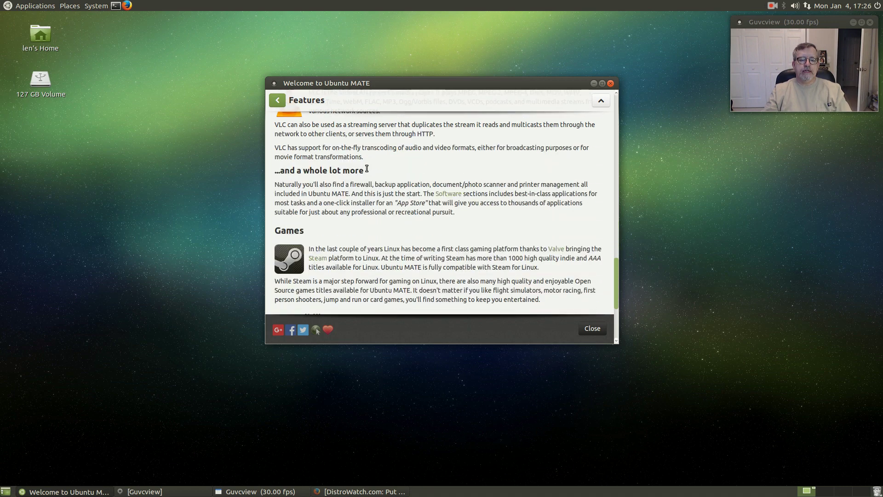
scroll(368, 171, "down", 1)
scroll(368, 170, "down", 2)
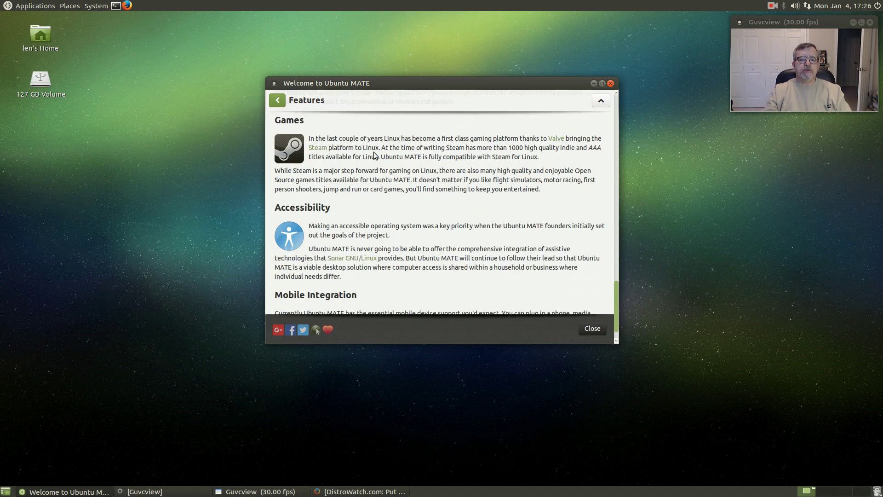
scroll(374, 155, "down", 1)
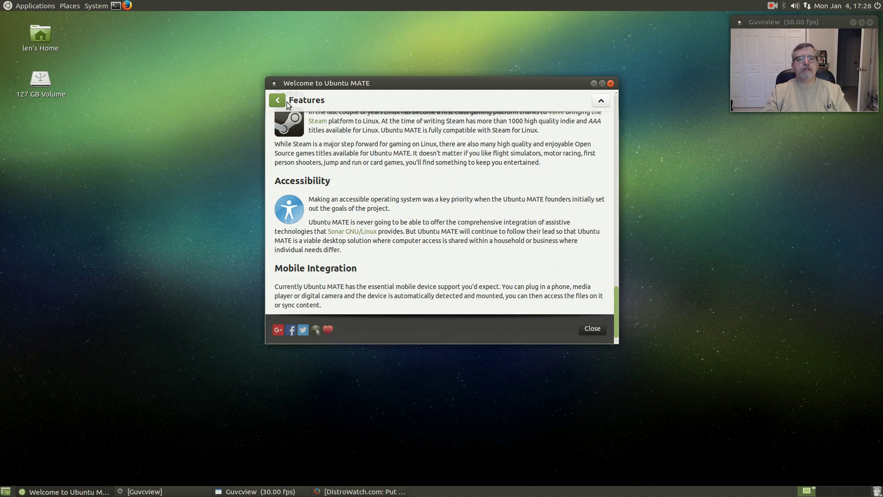
left_click(278, 101)
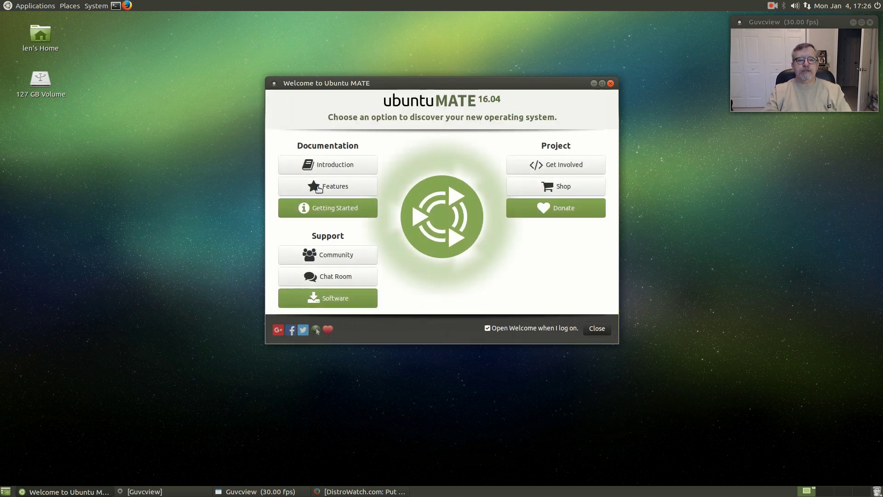
left_click(328, 209)
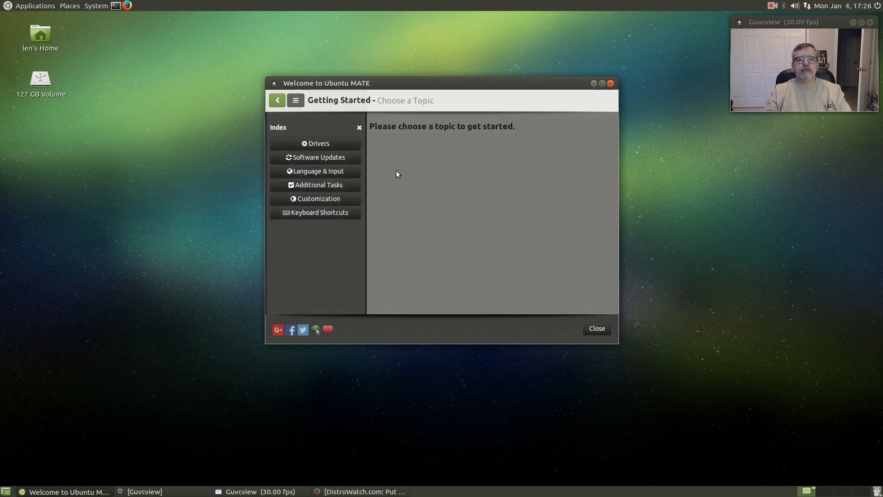
left_click(318, 145)
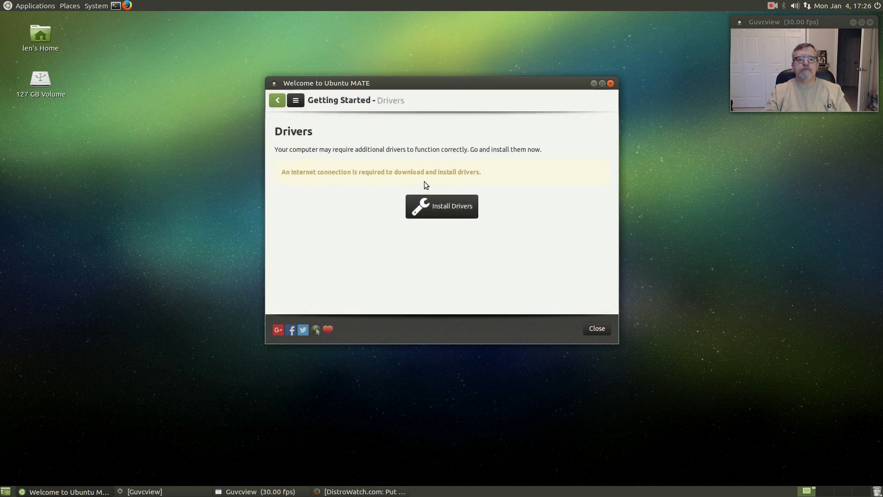
left_click(278, 98)
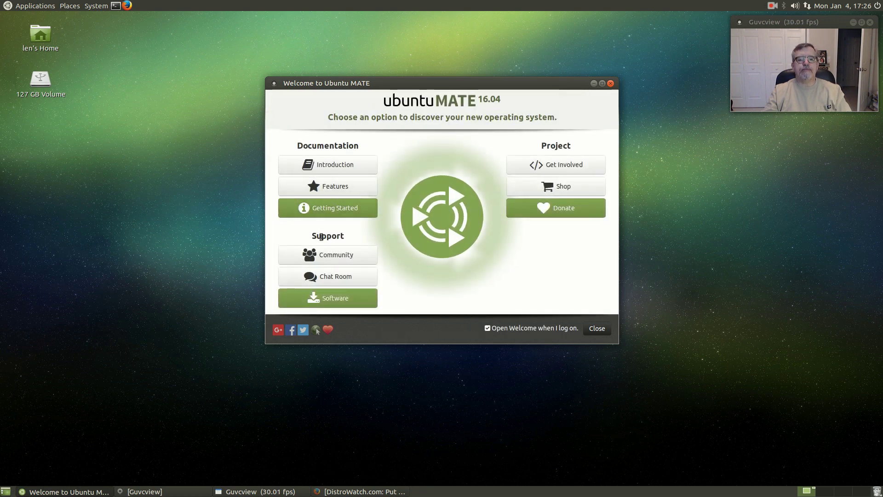
left_click(329, 213)
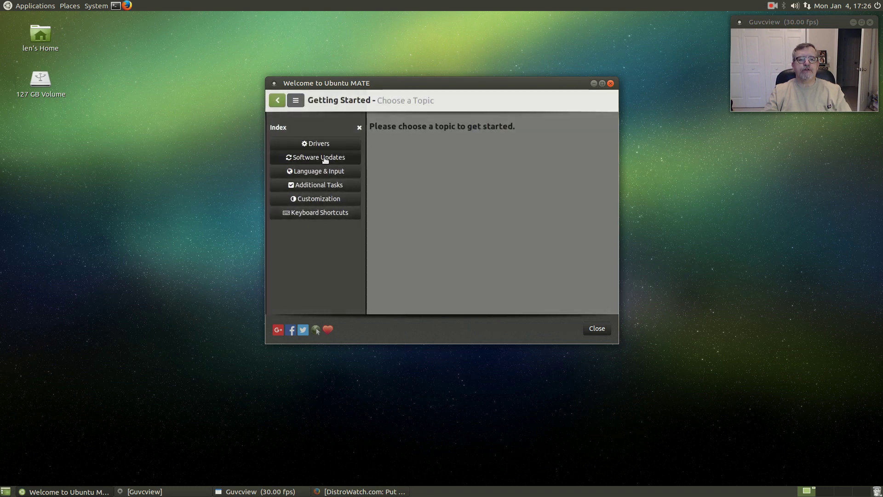
left_click(324, 185)
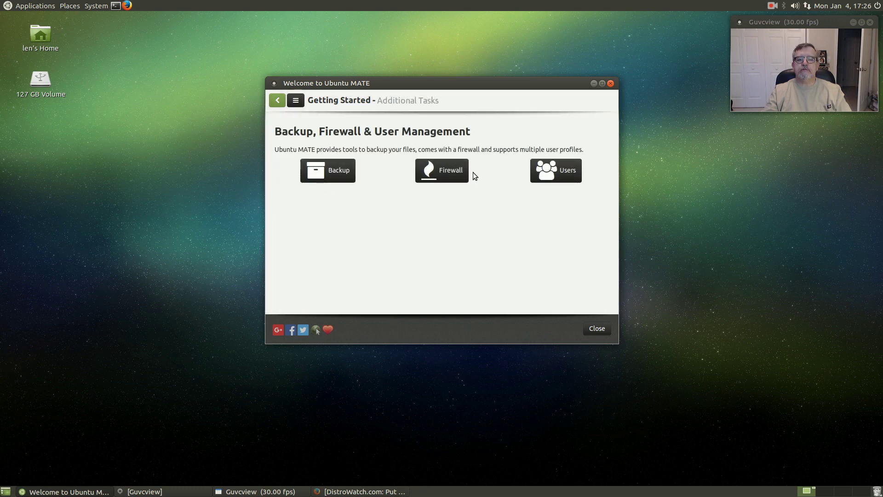
left_click(277, 104)
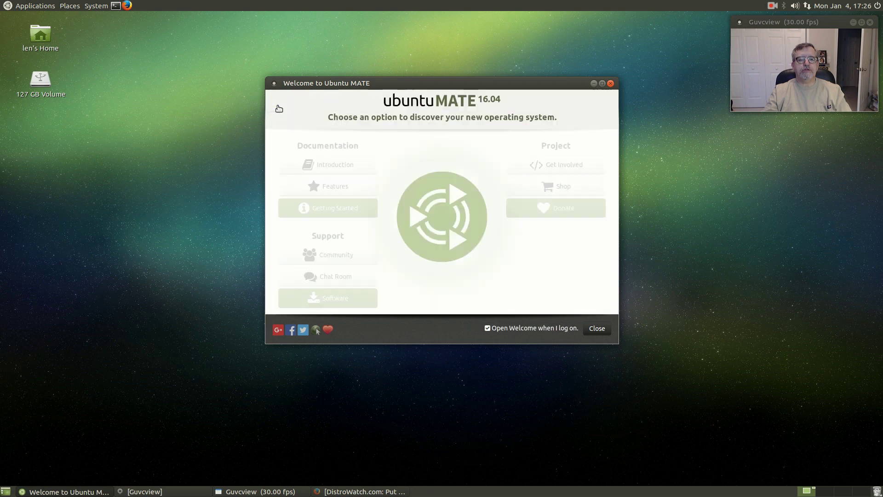
left_click(306, 208)
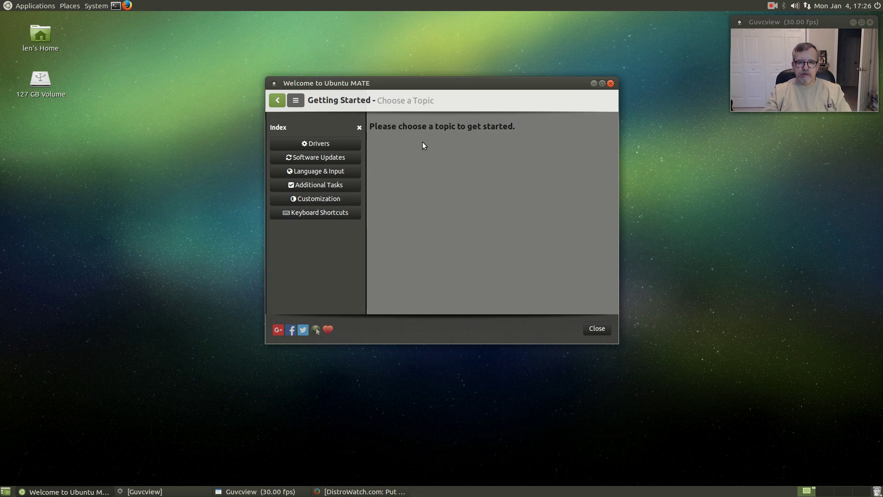
left_click(319, 200)
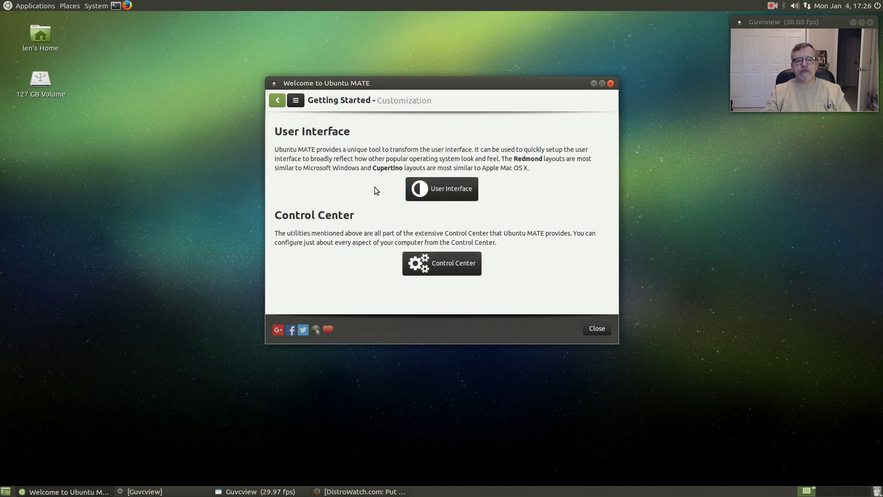
left_click(278, 104)
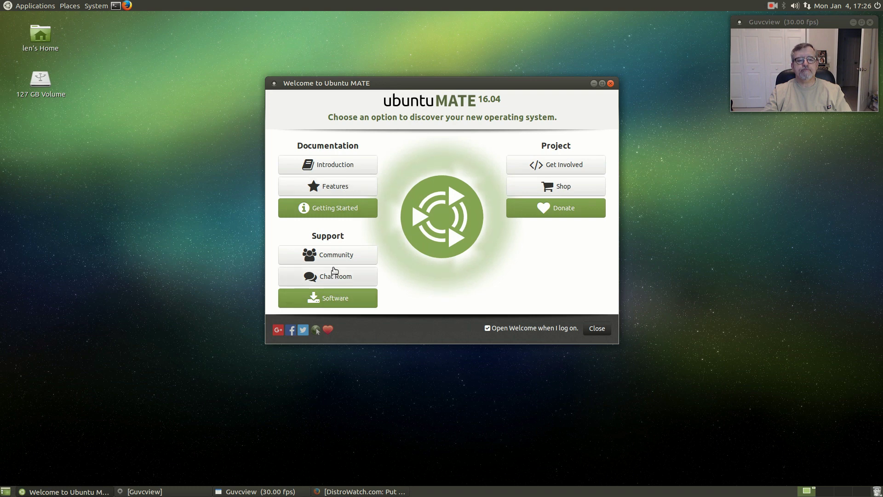
Step: Visit the Community and Getting Started pages, returning to the Welcome main menu after each
left_click(332, 256)
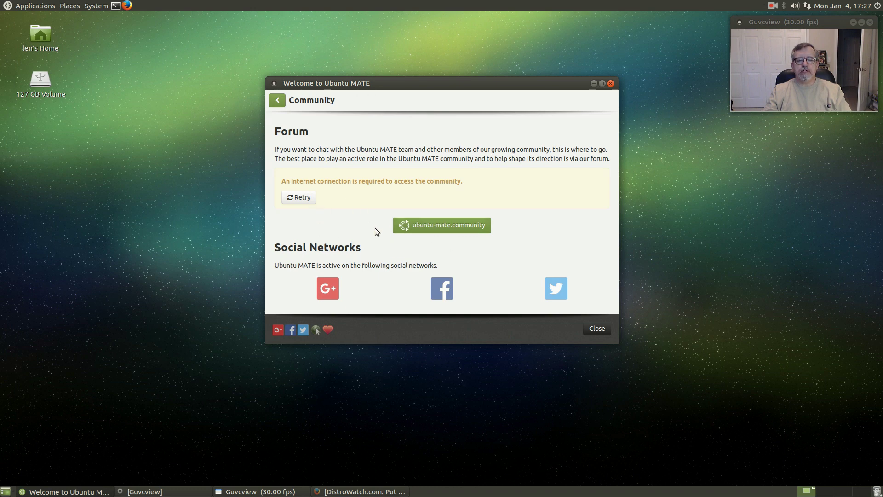
left_click(277, 104)
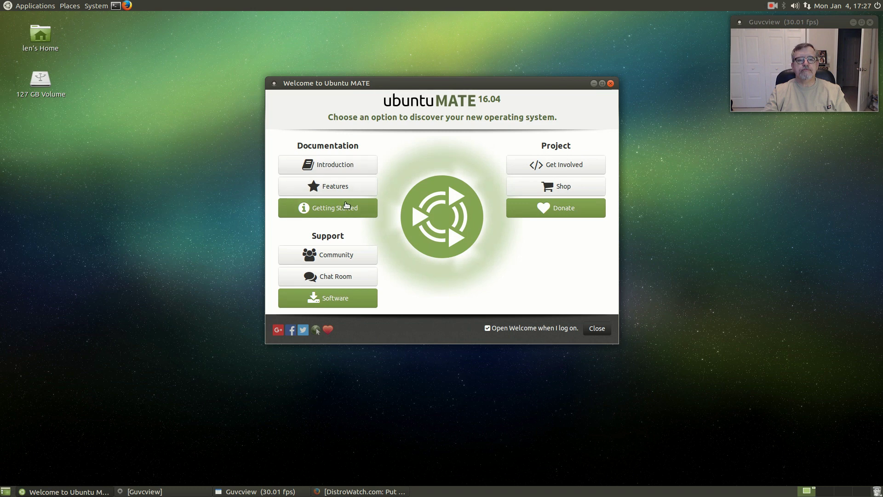
left_click(346, 207)
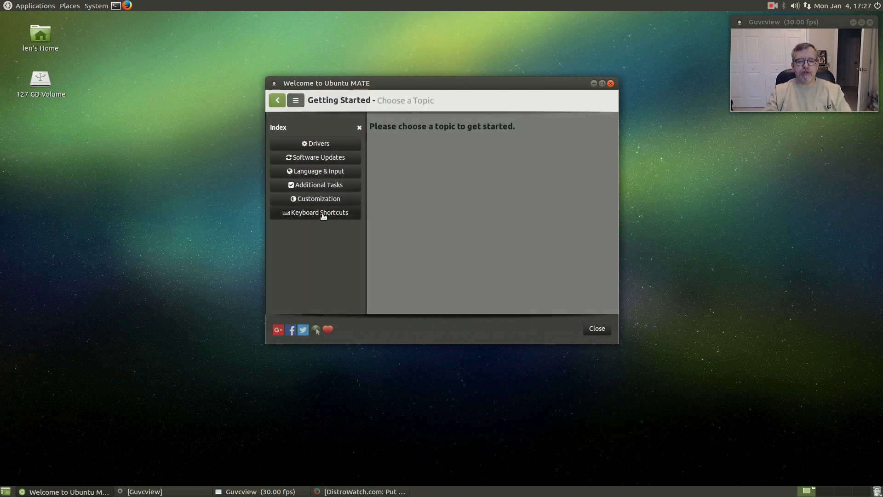
left_click(296, 100)
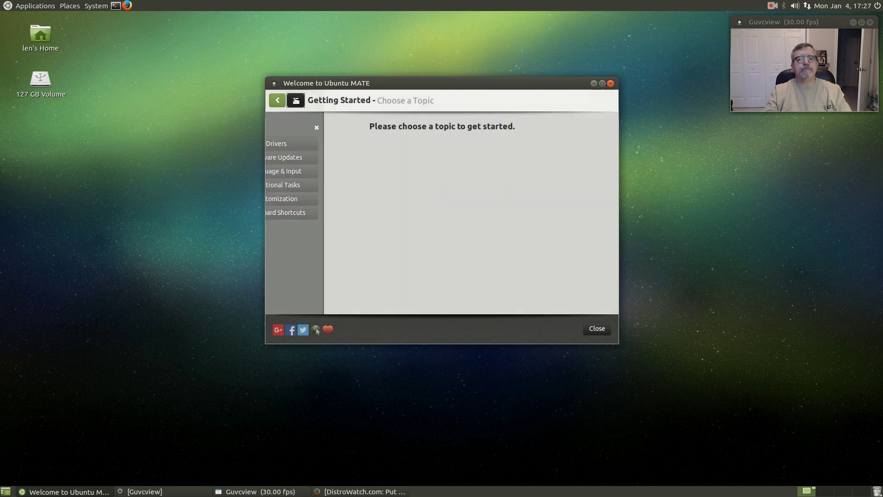
left_click(278, 100)
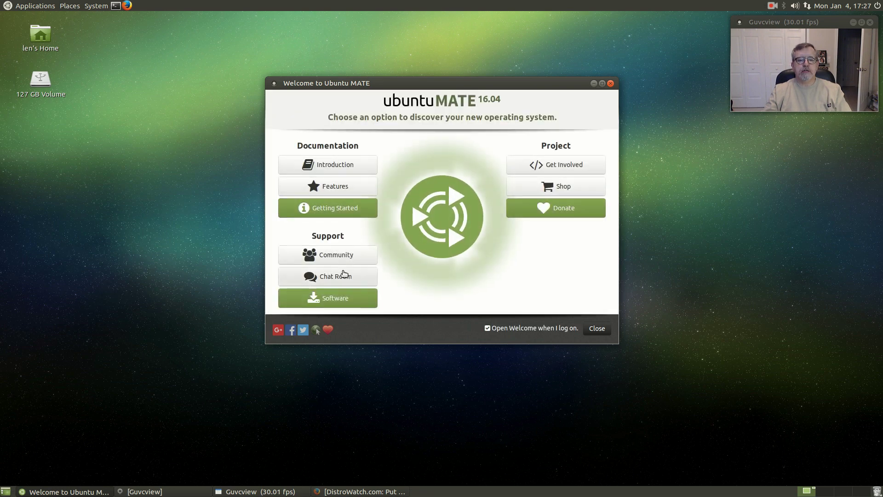
Step: Check the Chat Room page, which requires an internet connection, then close Welcome
left_click(331, 276)
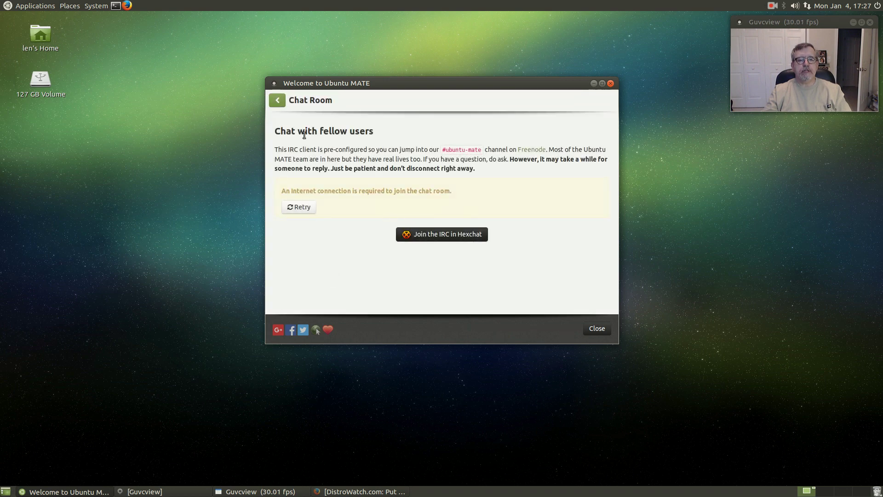
left_click(280, 101)
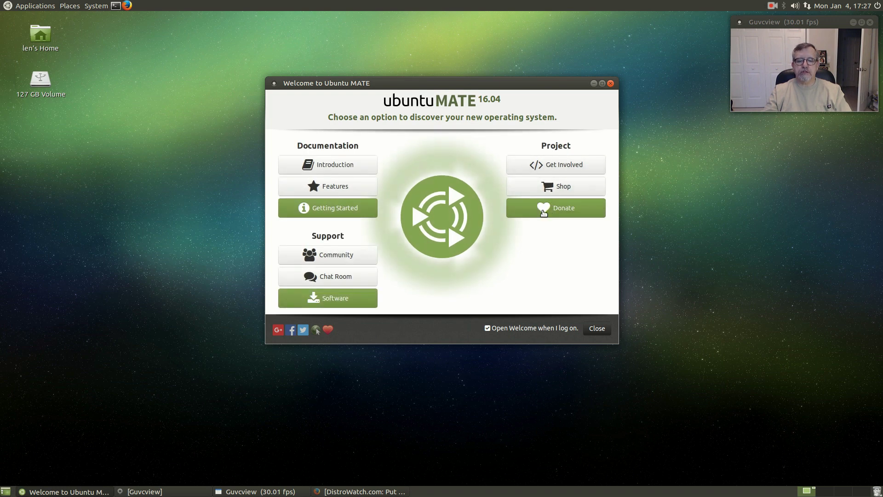
left_click(596, 330)
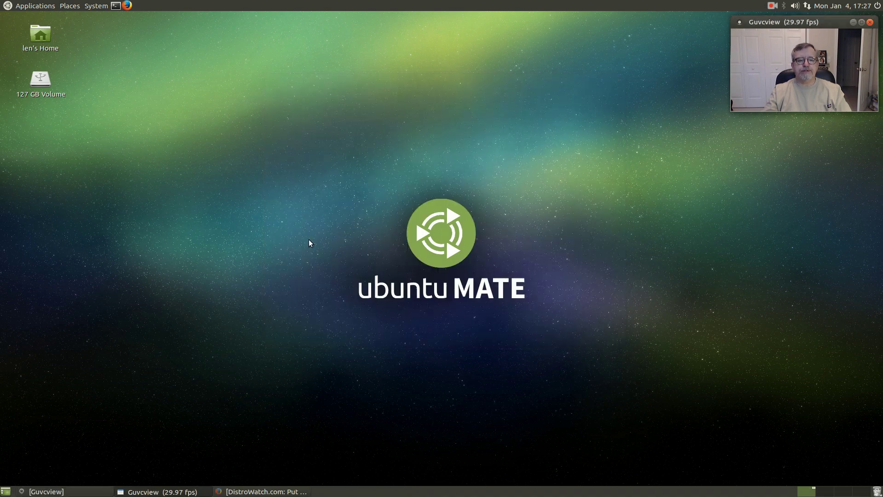
Step: Browse Applications through Accessories, Graphics, Internet, Office and Sound & Video, ending on System Tools
left_click(35, 6)
mouse_move(33, 20)
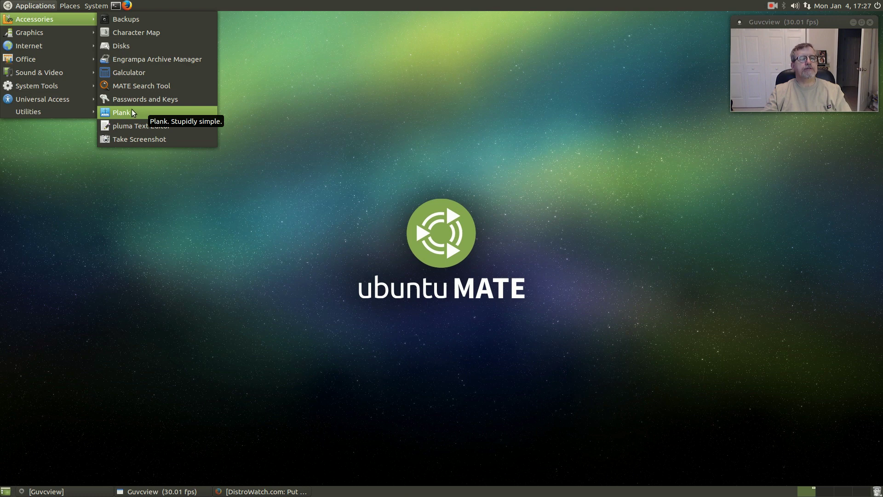
mouse_move(45, 34)
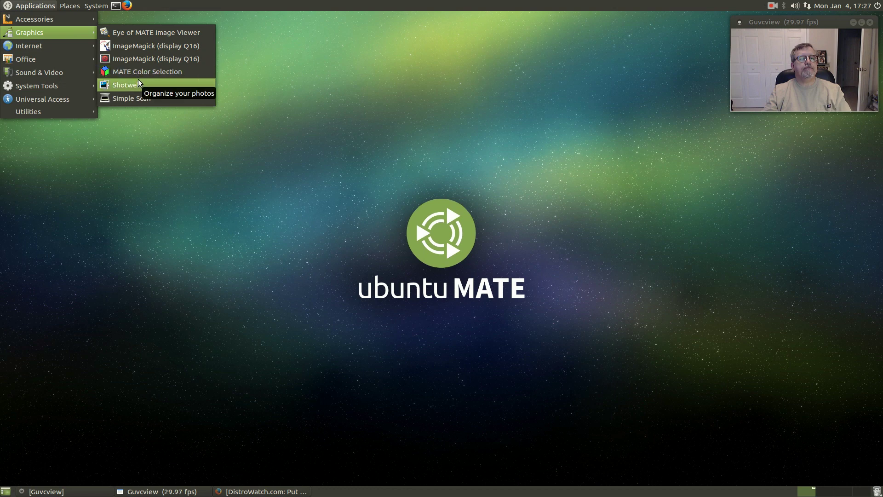
mouse_move(33, 48)
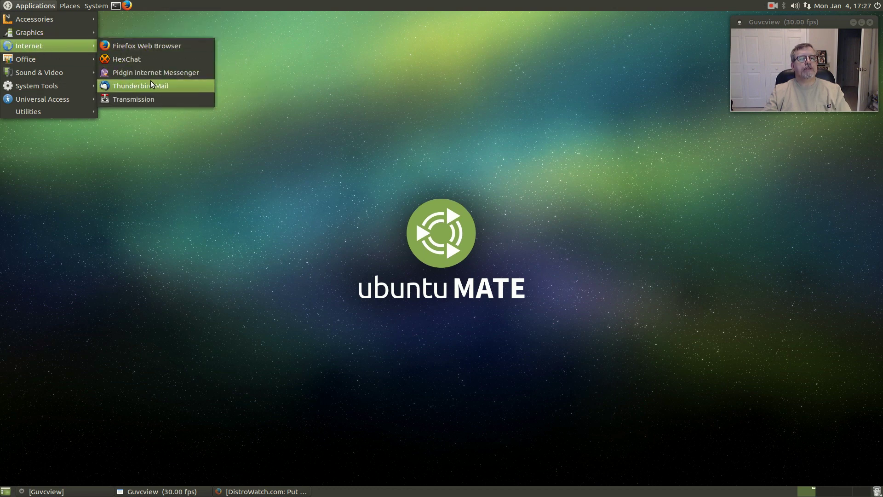
mouse_move(40, 65)
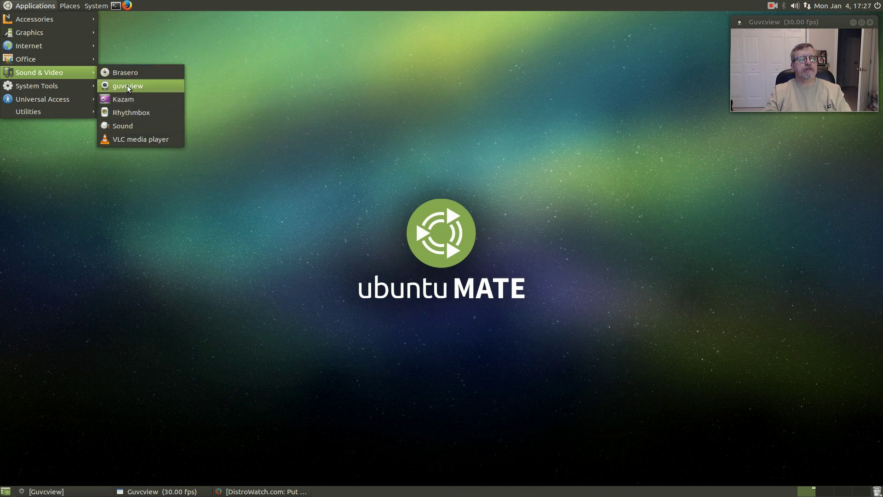
mouse_move(64, 86)
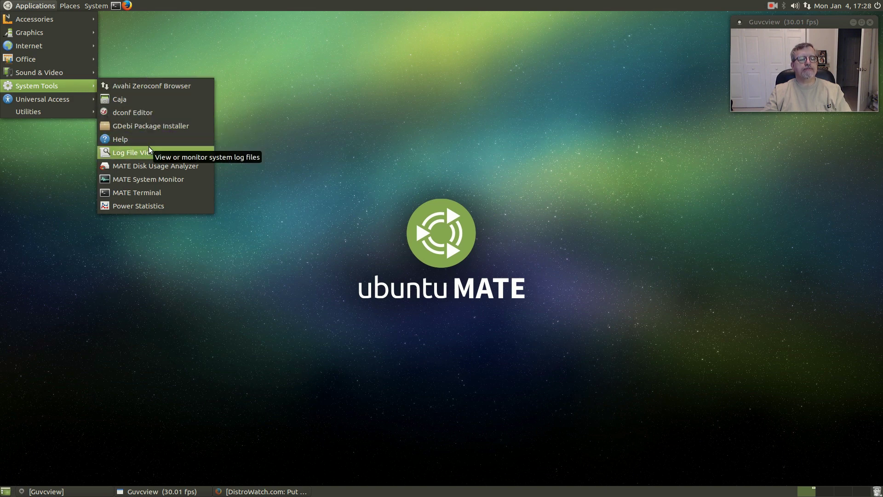
Step: Launch and close MATE Terminal, then browse Applications > Utilities, Places and System > Administration
left_click(145, 194)
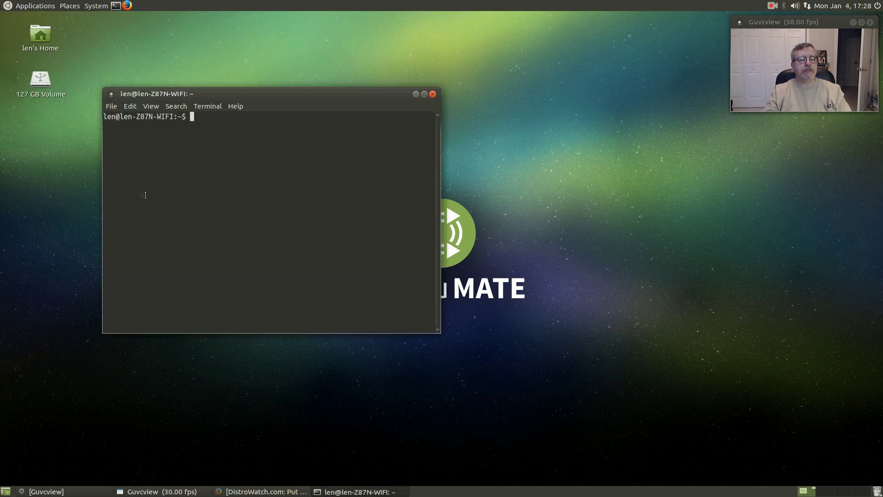
left_click(432, 94)
left_click(22, 5)
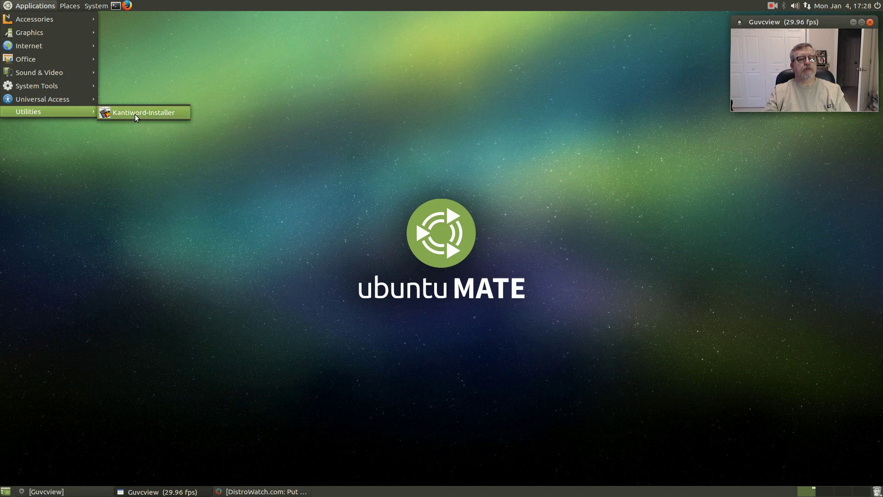
left_click(73, 6)
left_click(74, 6)
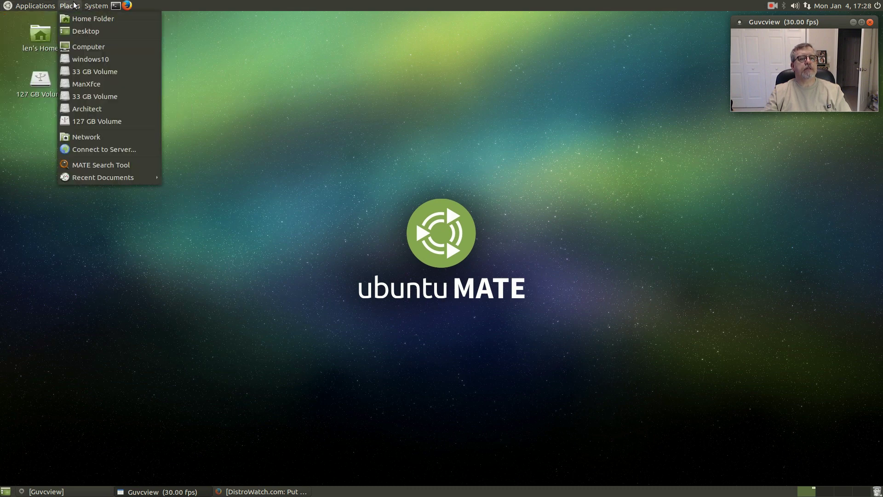
mouse_move(98, 8)
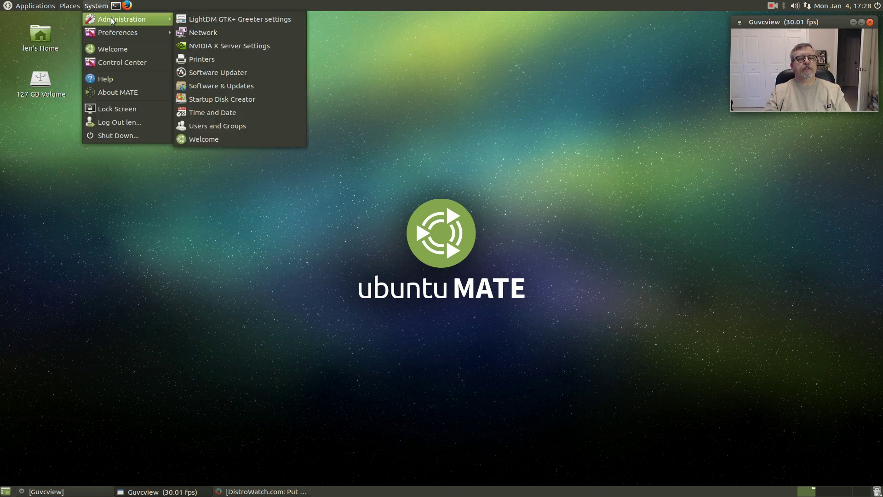
Step: Launch NVIDIA X Server Settings, check the 352.63 driver and X server details, and quit with confirmation
left_click(230, 46)
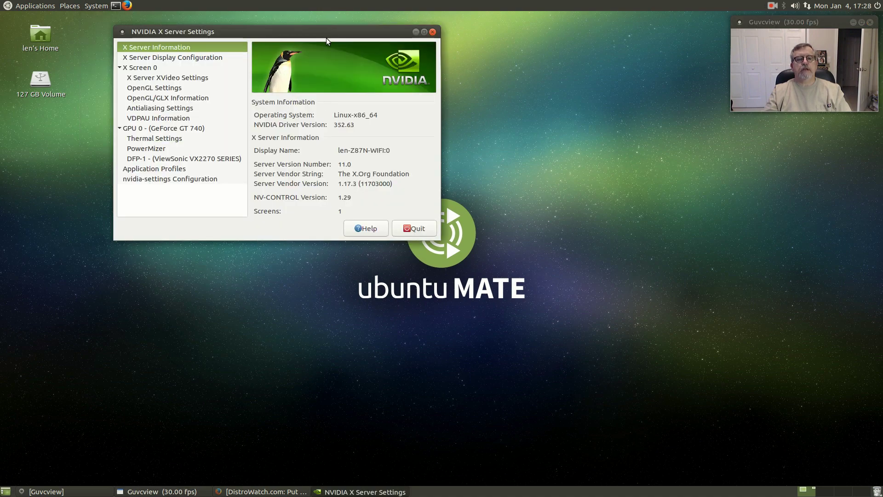
left_click_drag(326, 33, 482, 133)
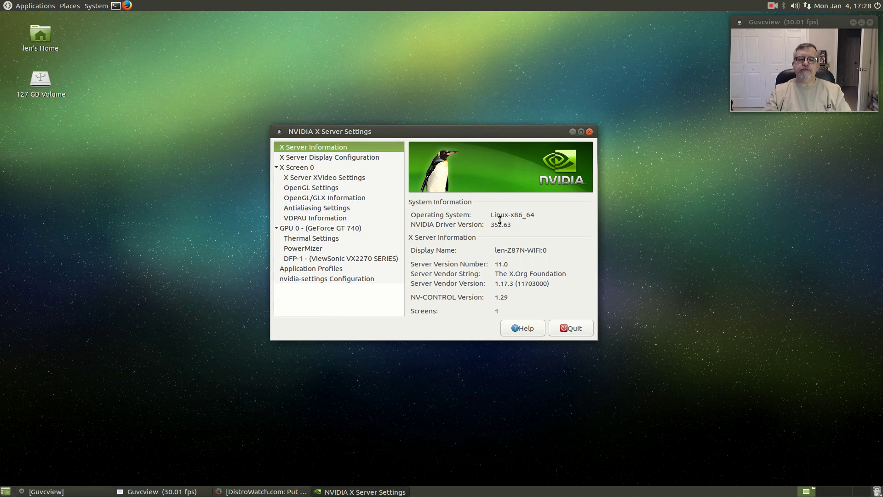
left_click(566, 329)
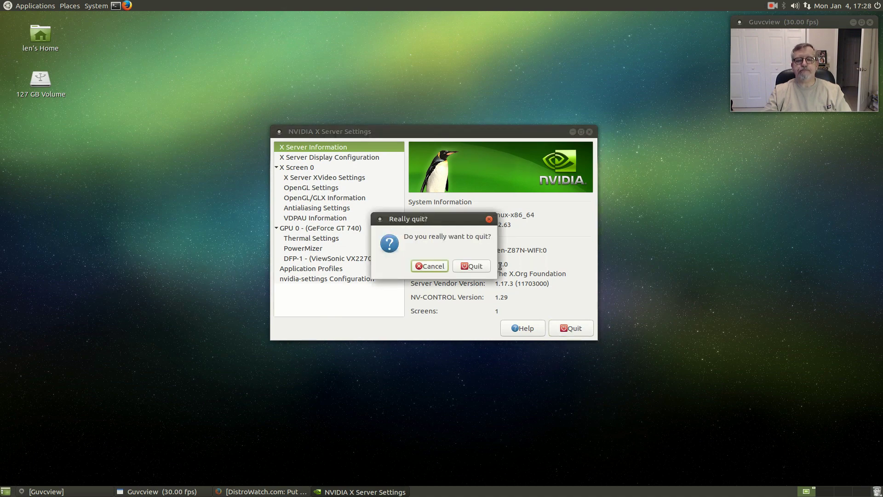
left_click(473, 265)
left_click(85, 7)
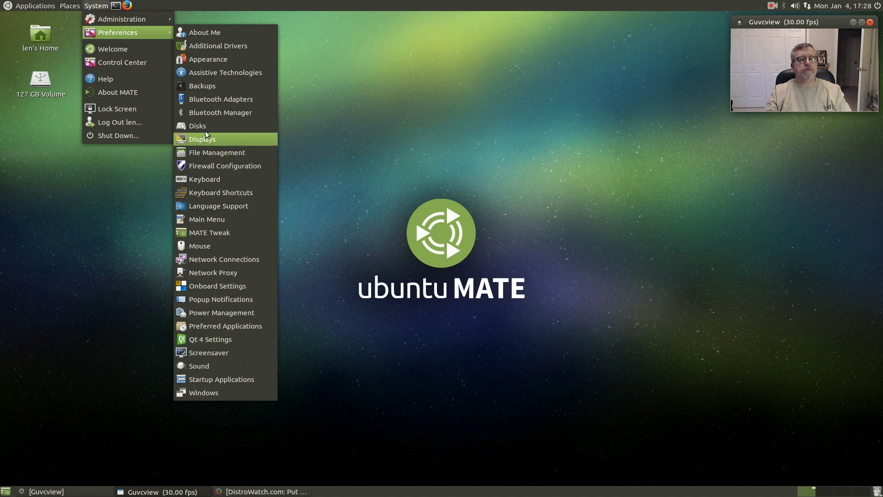
Step: Open Control Center, move it up, scroll its settings list, and launch Software & Updates
left_click(120, 60)
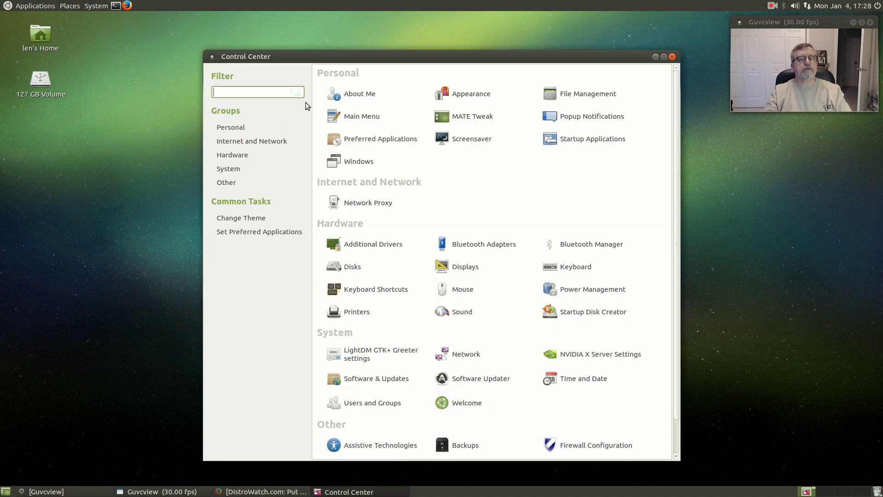
left_click_drag(402, 58, 378, 23)
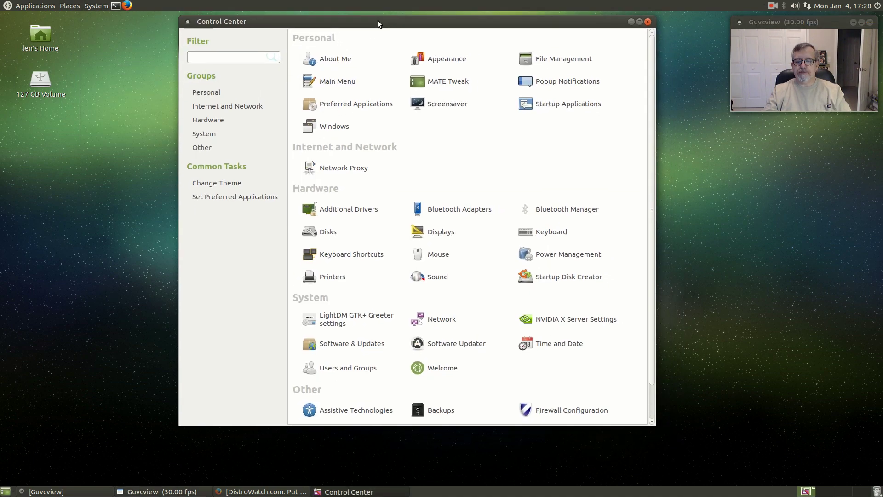
scroll(451, 166, "down", 1)
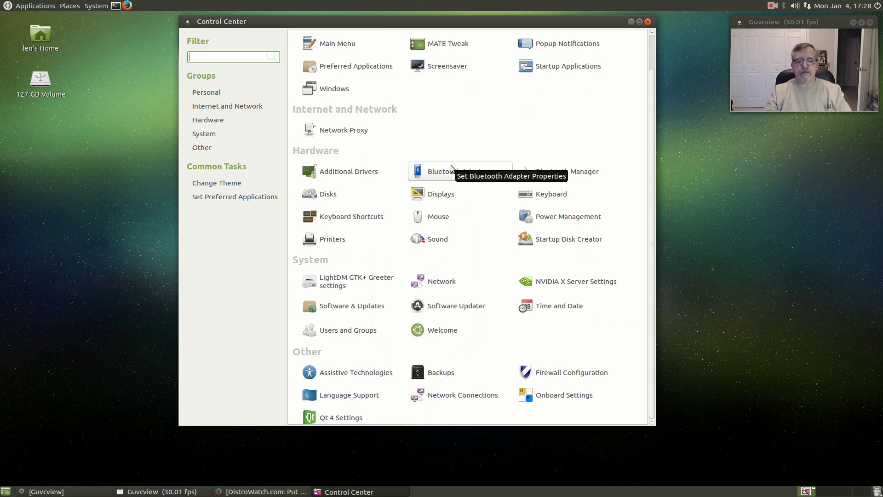
scroll(451, 164, "up", 1)
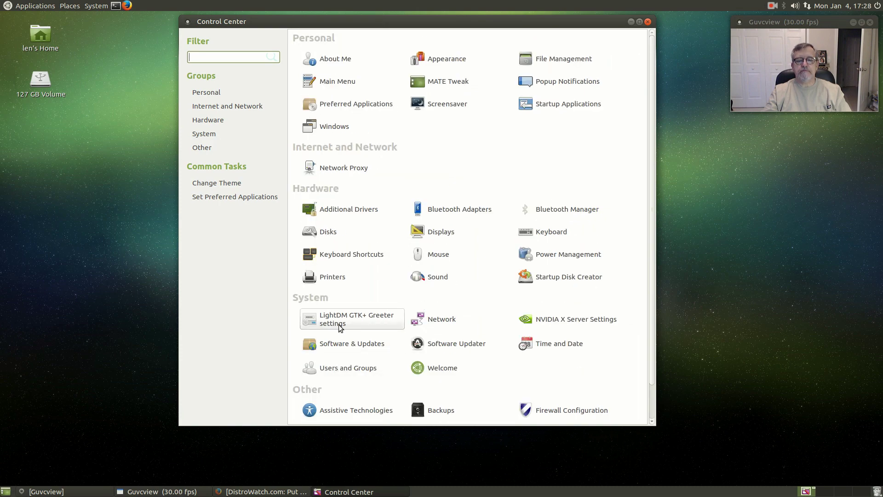
left_click(361, 347)
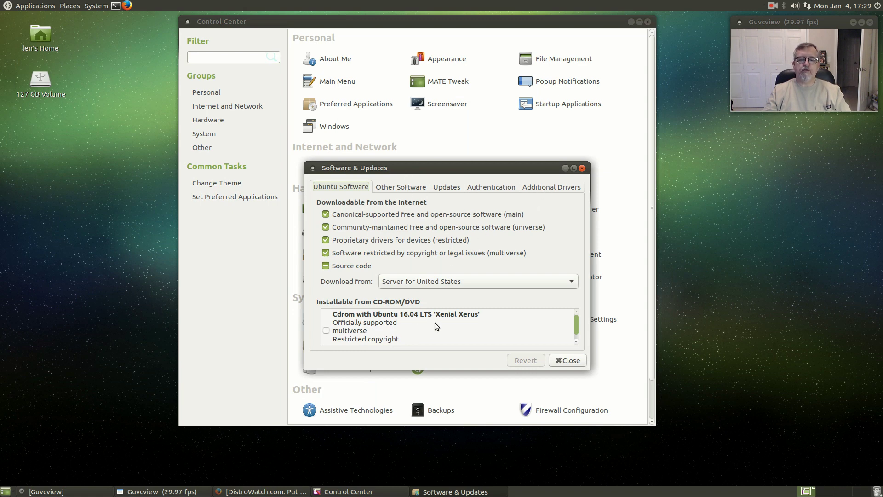
Step: Check the Additional Drivers tab and the Authentication tab's trusted signing keys
left_click(563, 191)
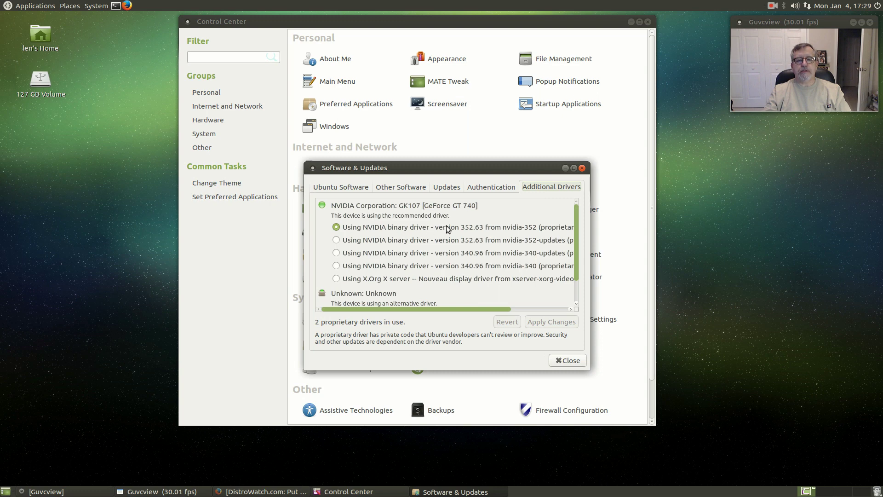
scroll(372, 269, "down", 2)
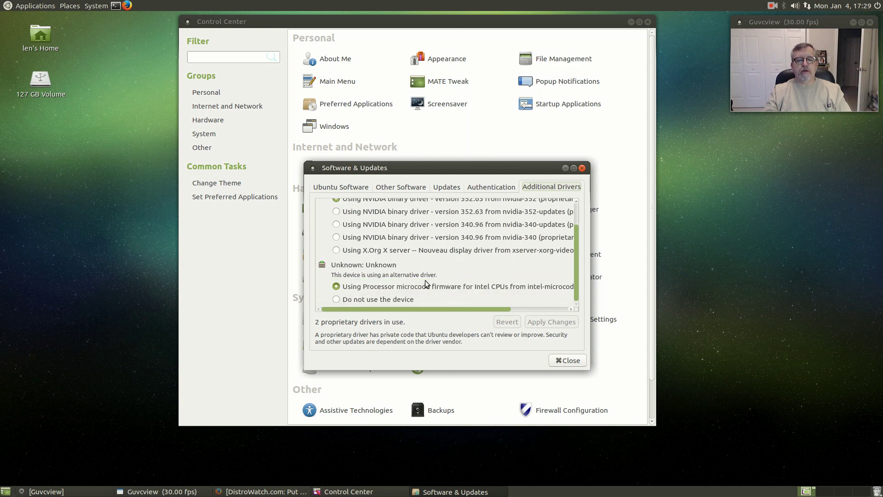
left_click(488, 185)
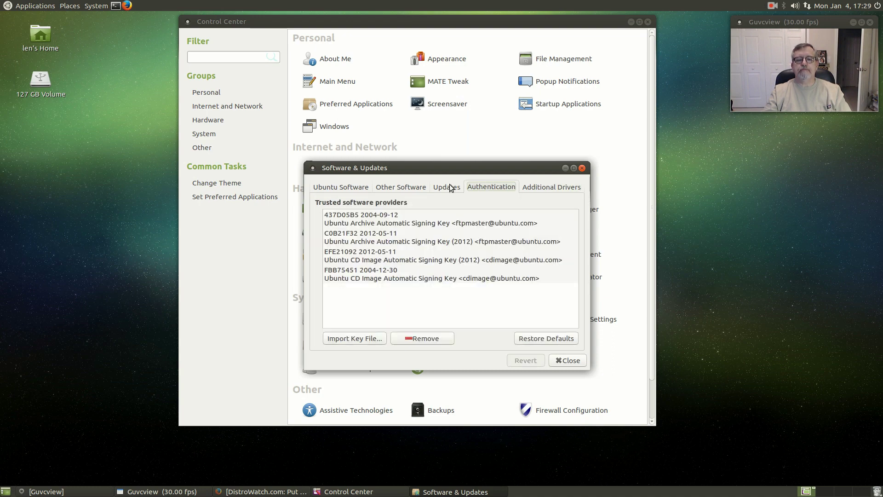
Step: Review the Updates settings and the PPA list in a widened dialog, then close Software & Updates
left_click(451, 187)
left_click(411, 188)
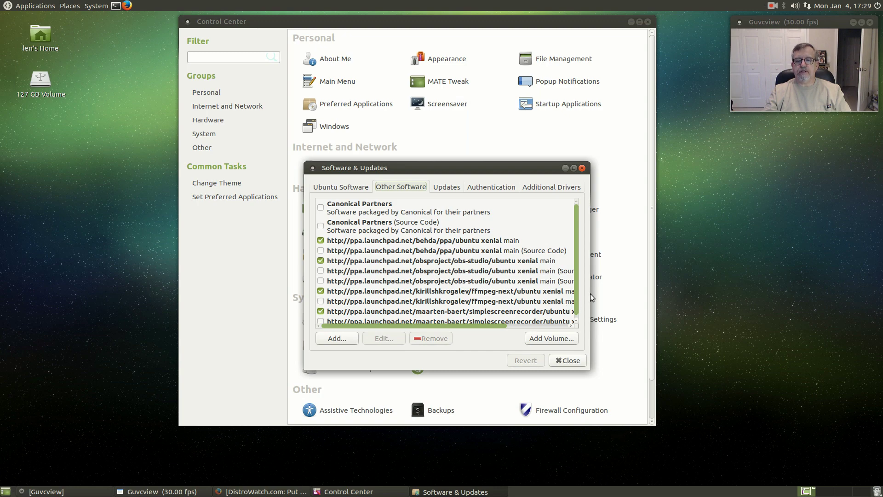
left_click_drag(590, 297, 776, 275)
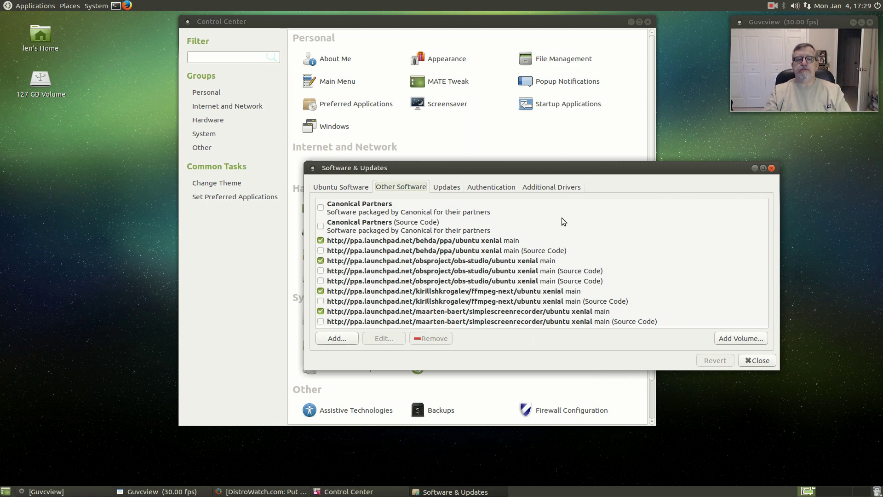
left_click(756, 360)
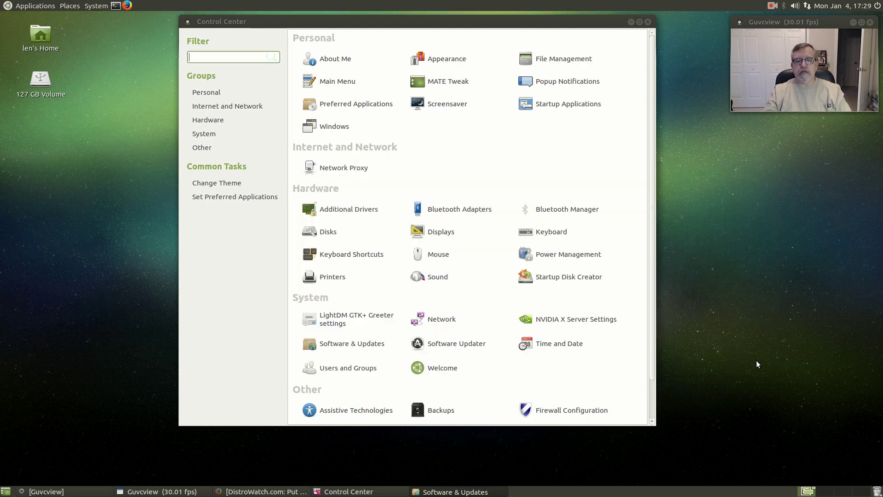
Step: Close Control Center and run 'sudo apt-get update' in a new terminal, entering the password
left_click(648, 22)
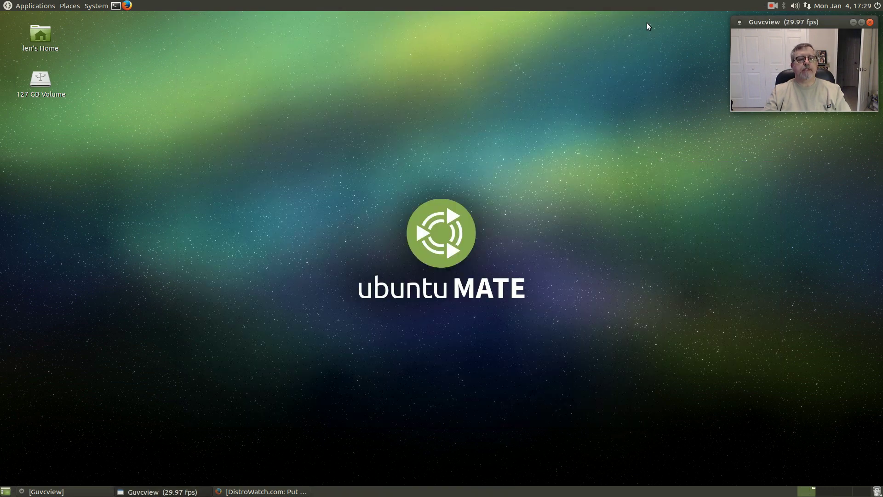
left_click(116, 6)
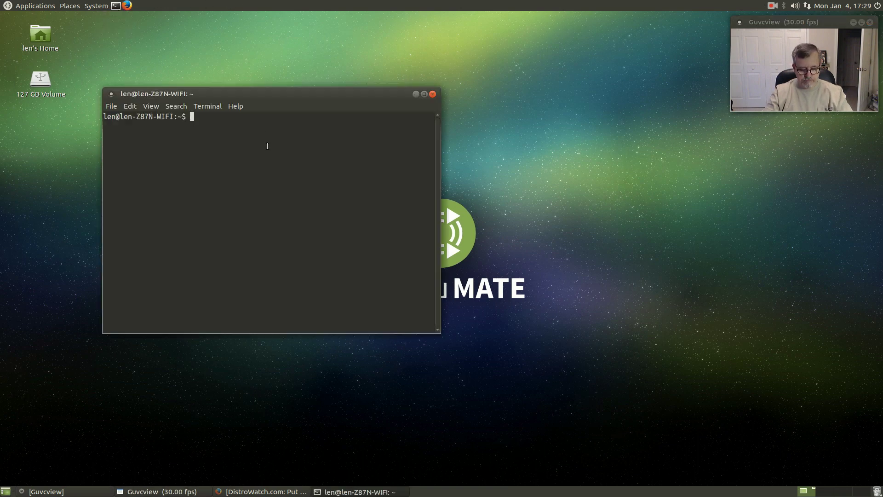
type("sudo apt-get update")
key("Return")
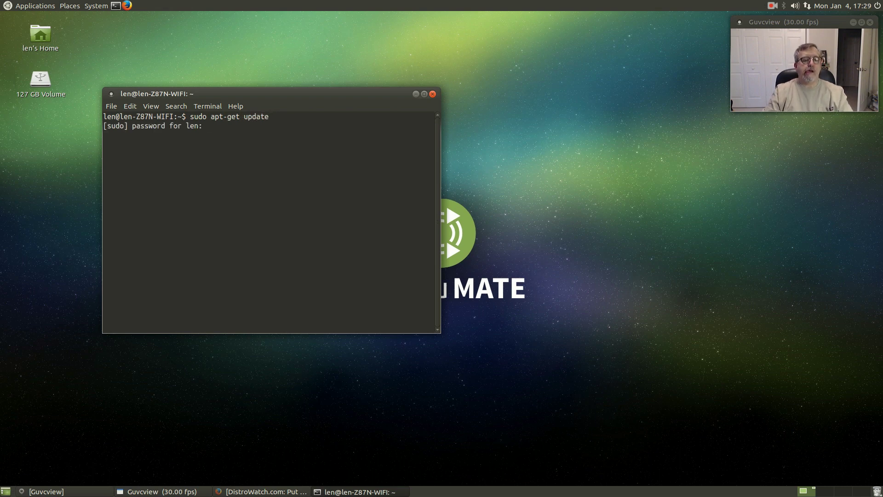
key("Return")
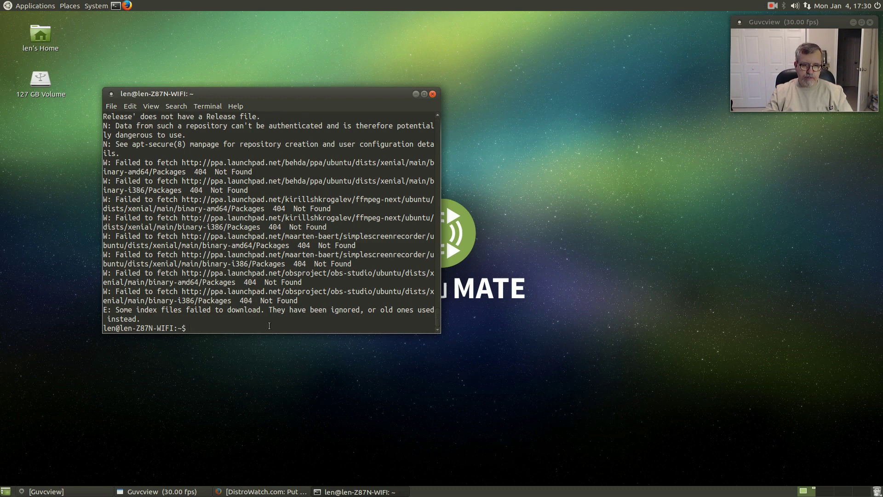
Step: Close the MATE Terminal window, leaving only the Guvcview webcam window on the desktop
left_click(432, 94)
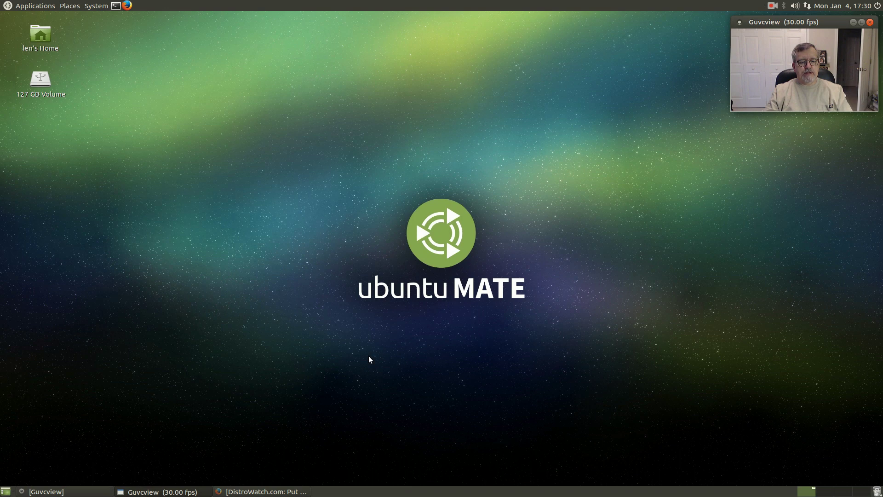